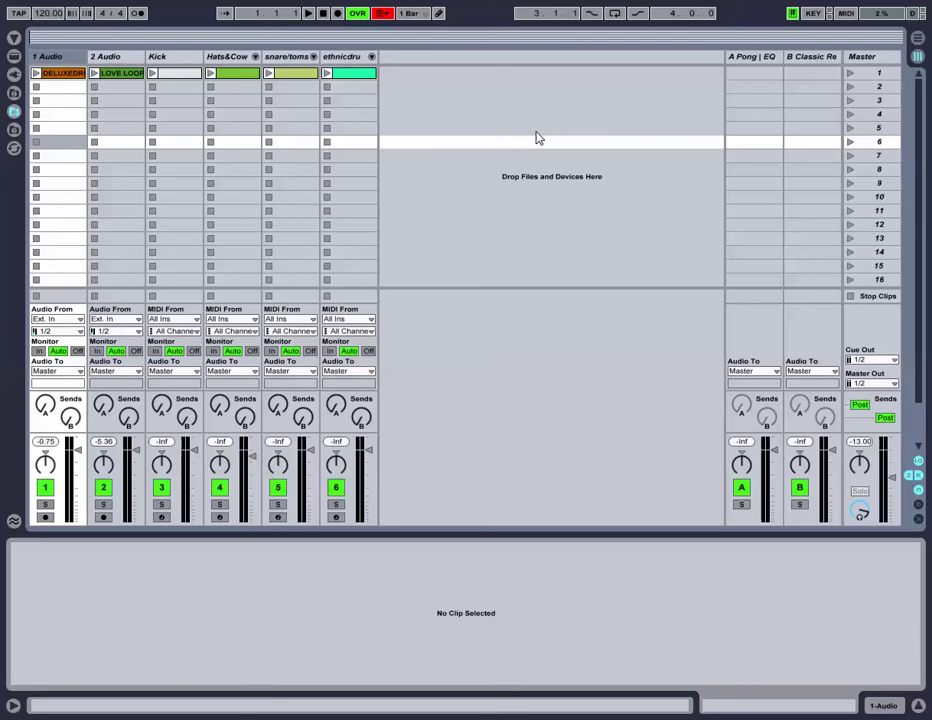
Select scene 3 in the Session view.
left_click(470, 104)
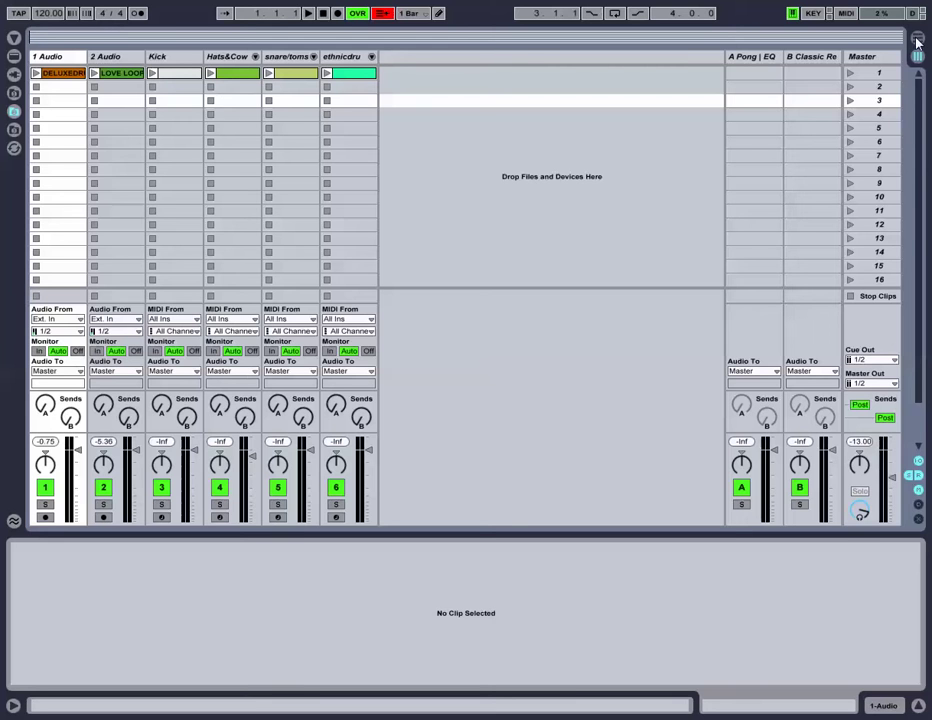
Go to the Arrangement timeline, then back to the Session clip grid and mixer.
key("Tab")
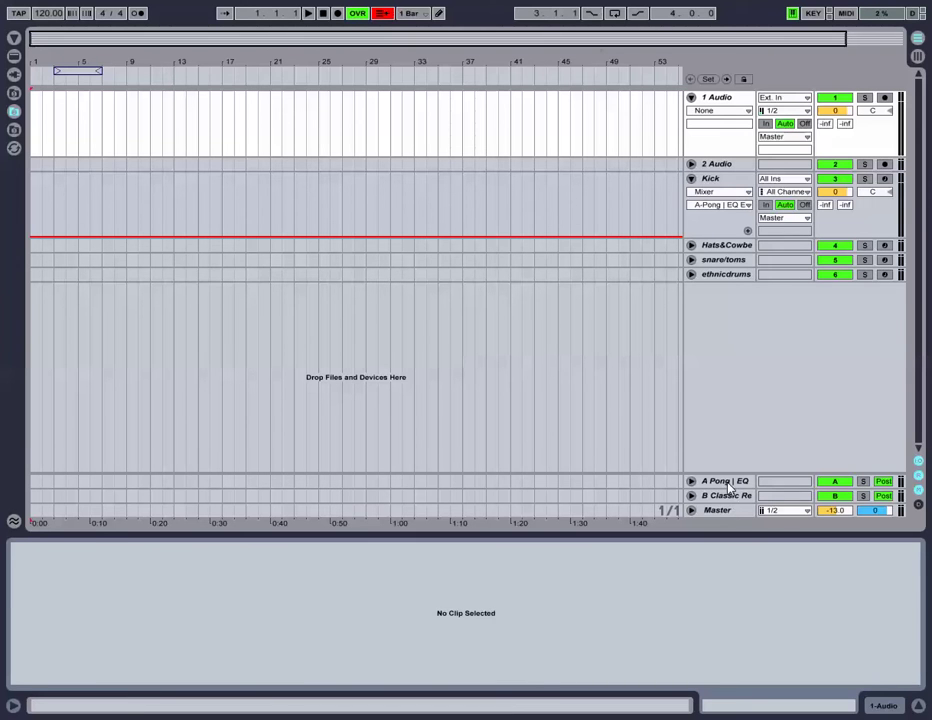
left_click(924, 60)
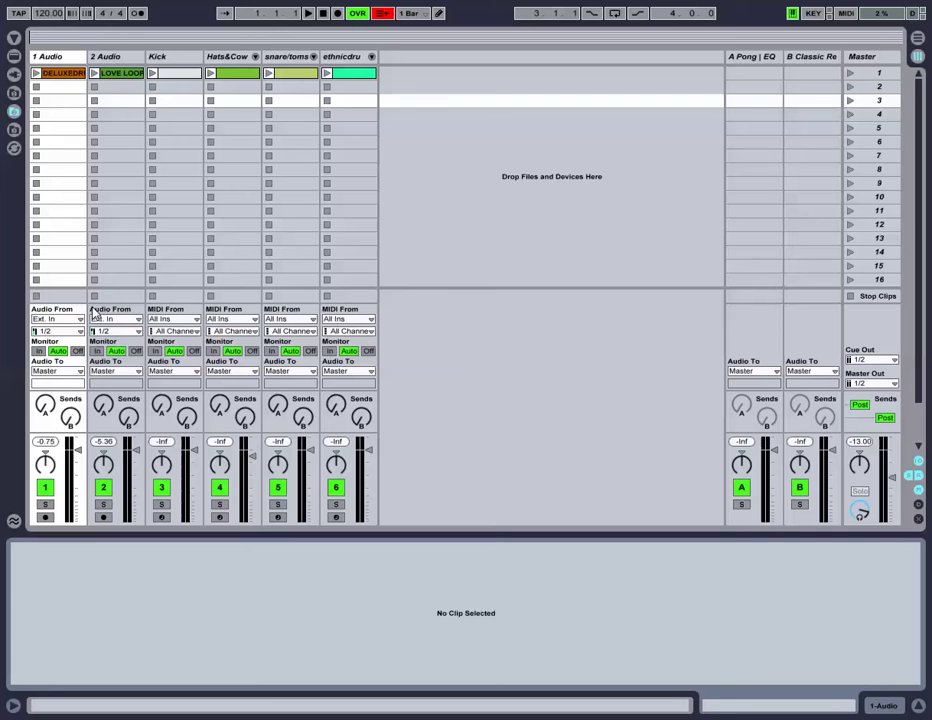
Select the 1 Audio and 2 Audio tracks and combine them into 1 Group.
left_click(104, 57)
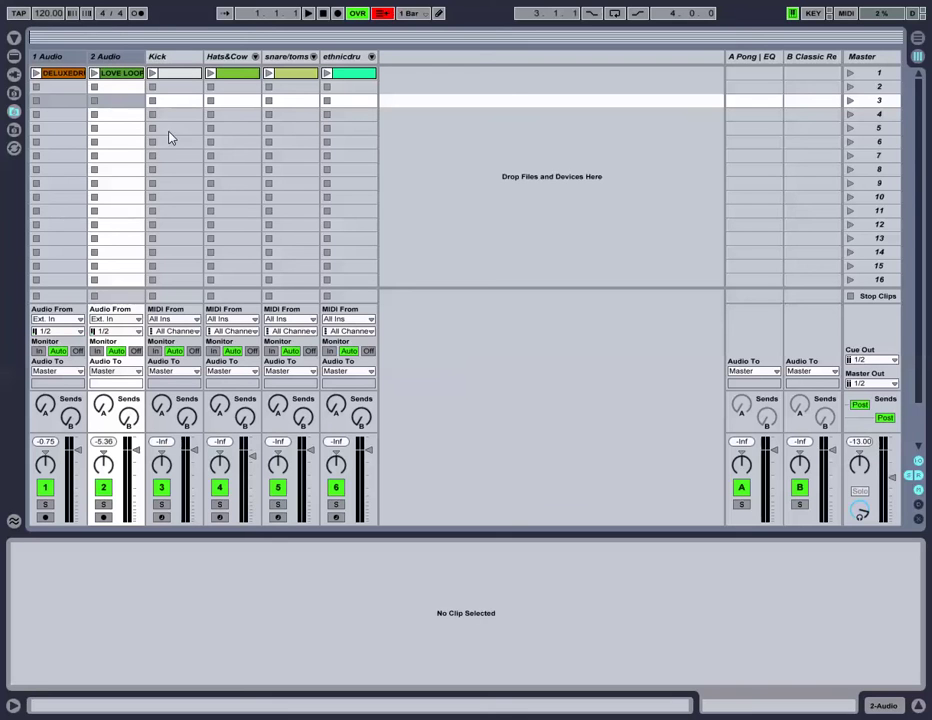
right_click(64, 59)
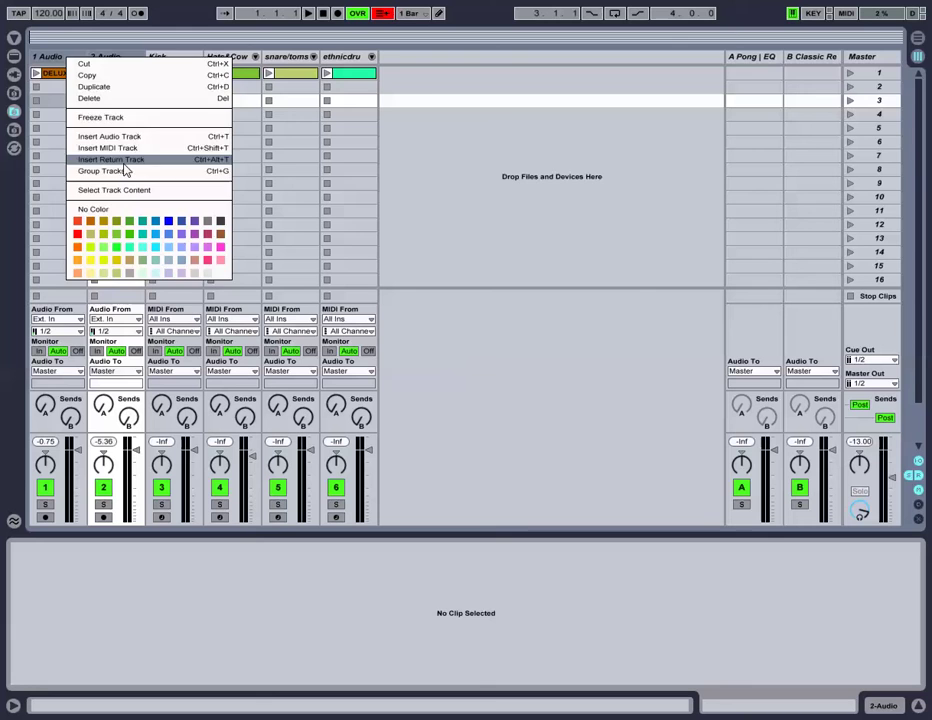
left_click(125, 171)
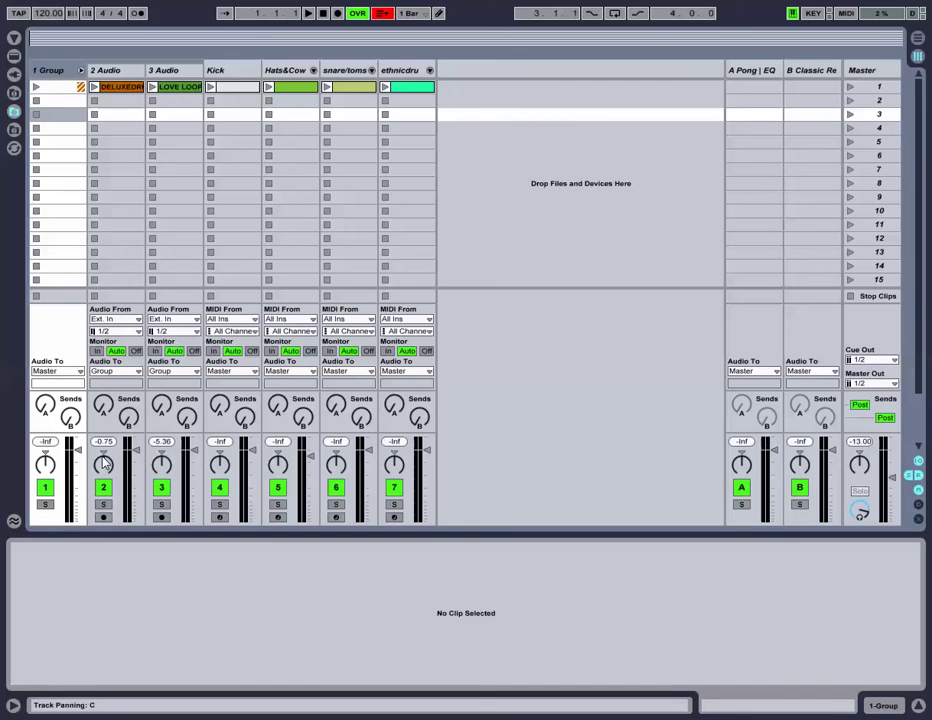
Deactivate the group track, then play DELUXEDRUMLOOP and LOVE LOOP twice, stopping each run.
left_click(45, 487)
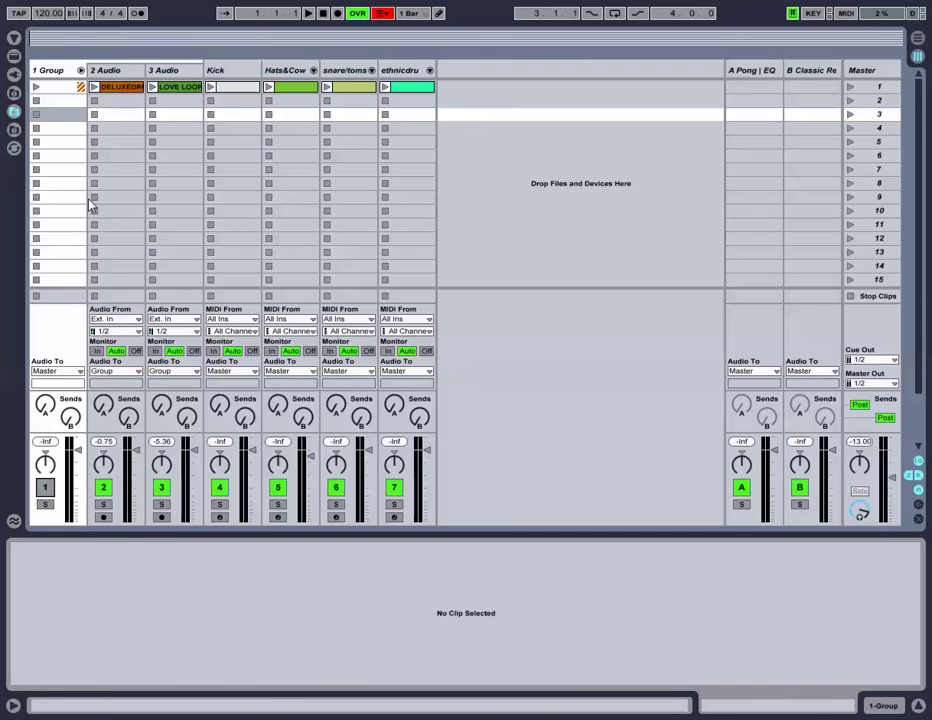
left_click(95, 89)
left_click(152, 89)
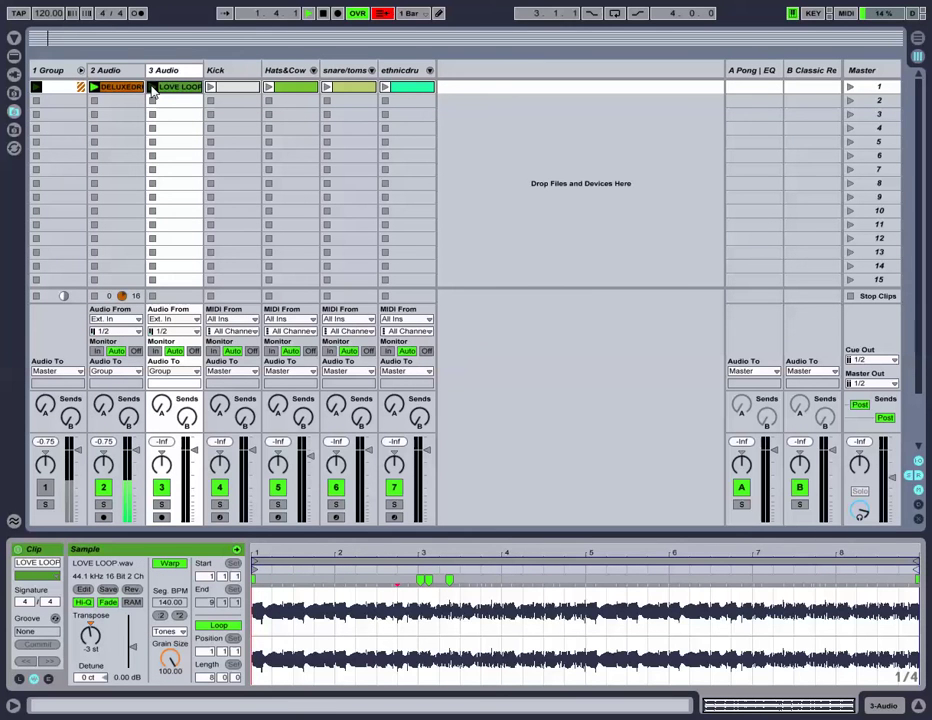
left_click(323, 14)
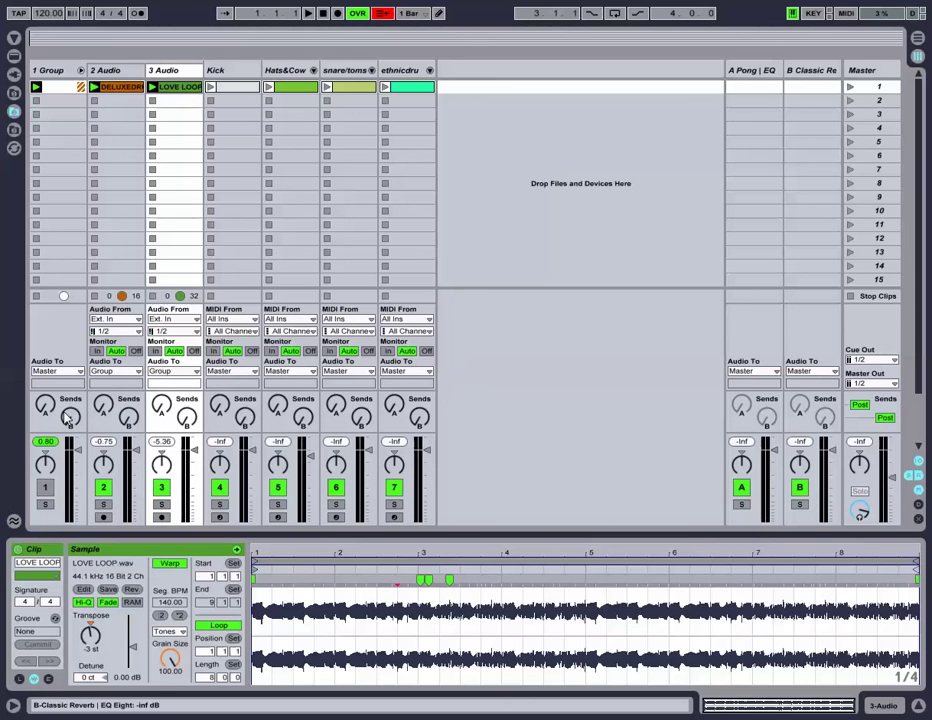
left_click(94, 88)
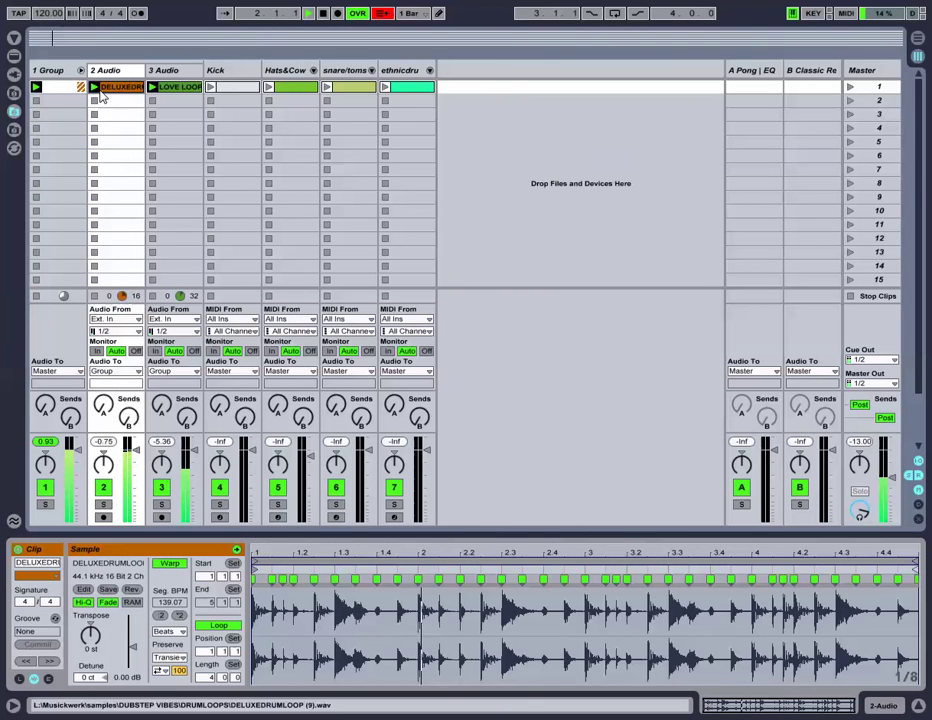
left_click(324, 16)
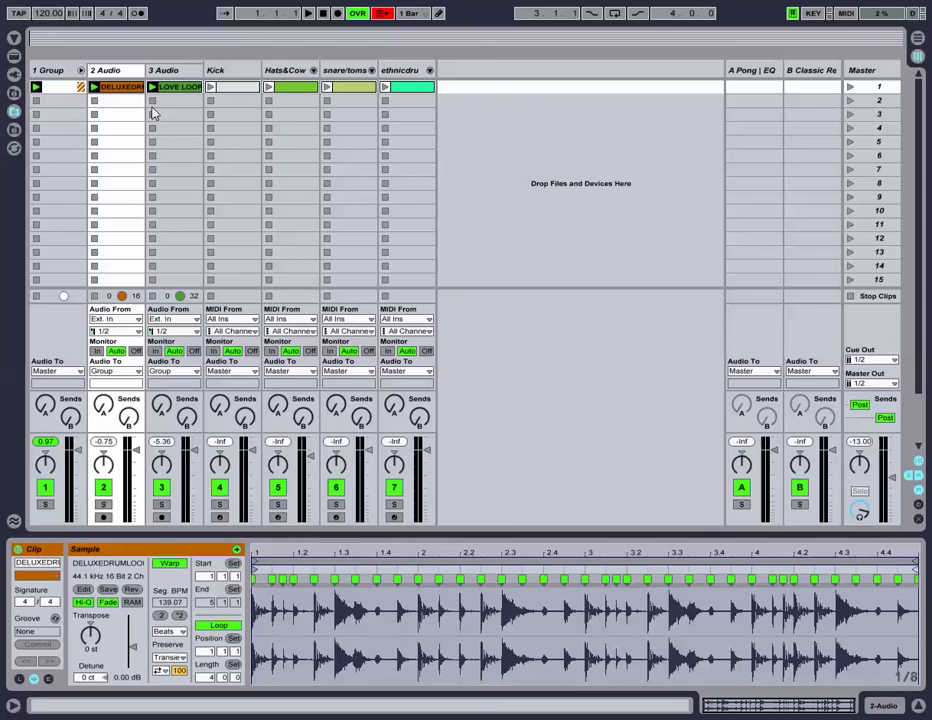
Stop all clips and select the drum tracks' first-scene clips.
left_click(855, 295)
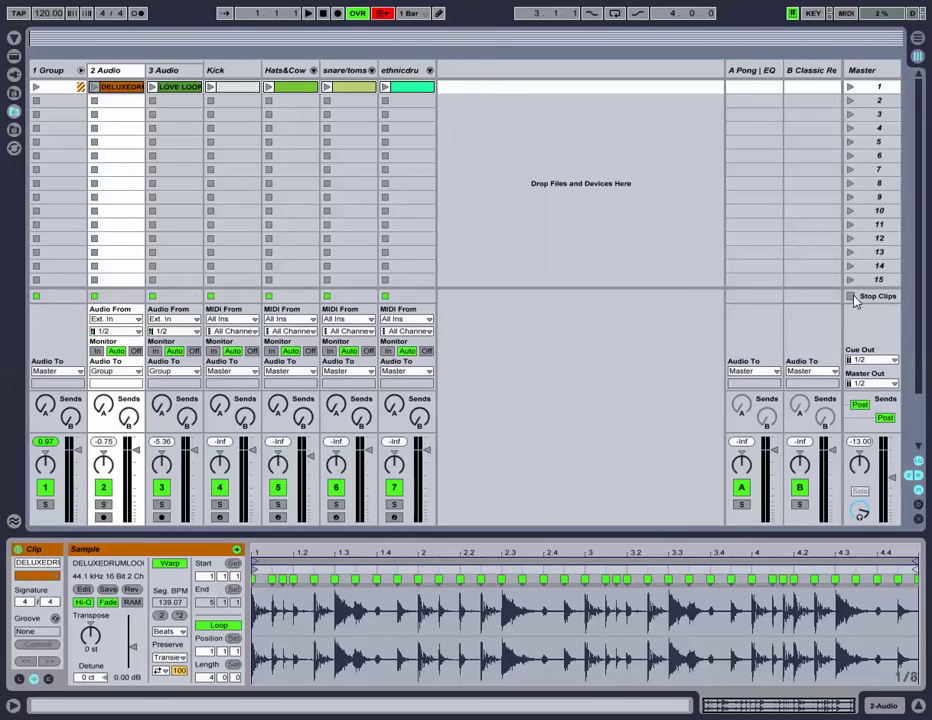
left_click(240, 78)
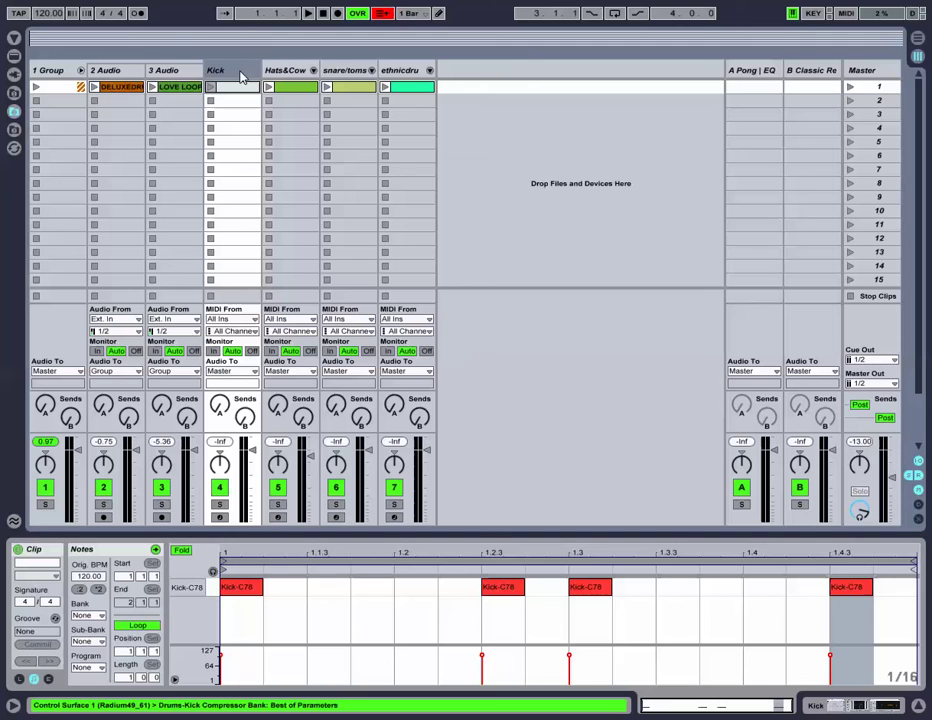
left_click_drag(240, 78, 396, 80)
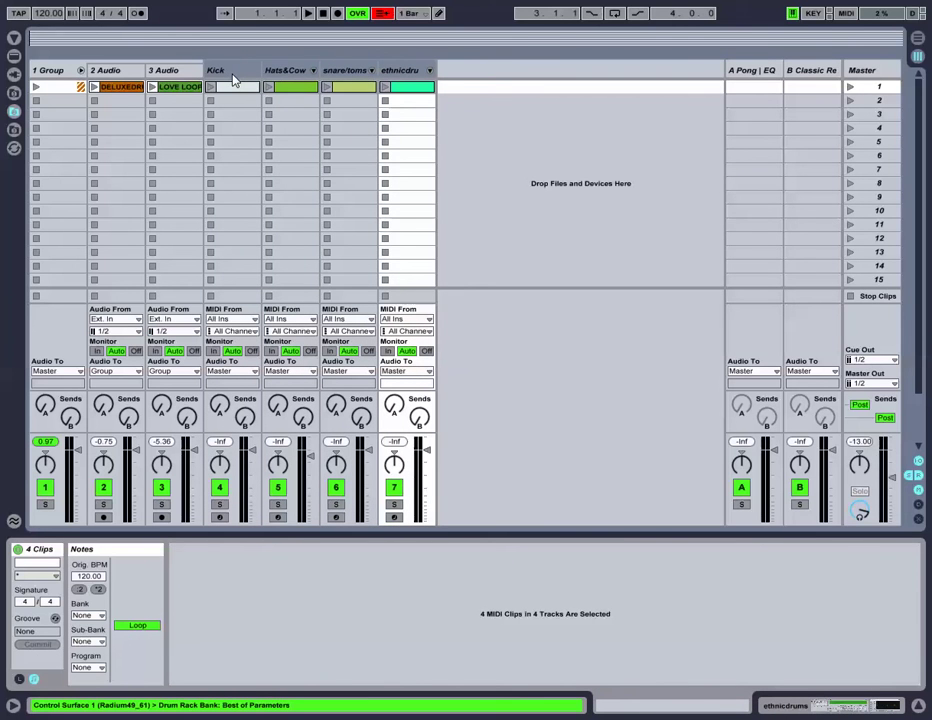
right_click(233, 80)
key("Escape")
Insert a C Return track, delete it again, and select A Pong.
key("ctrl+alt+t")
right_click(794, 75)
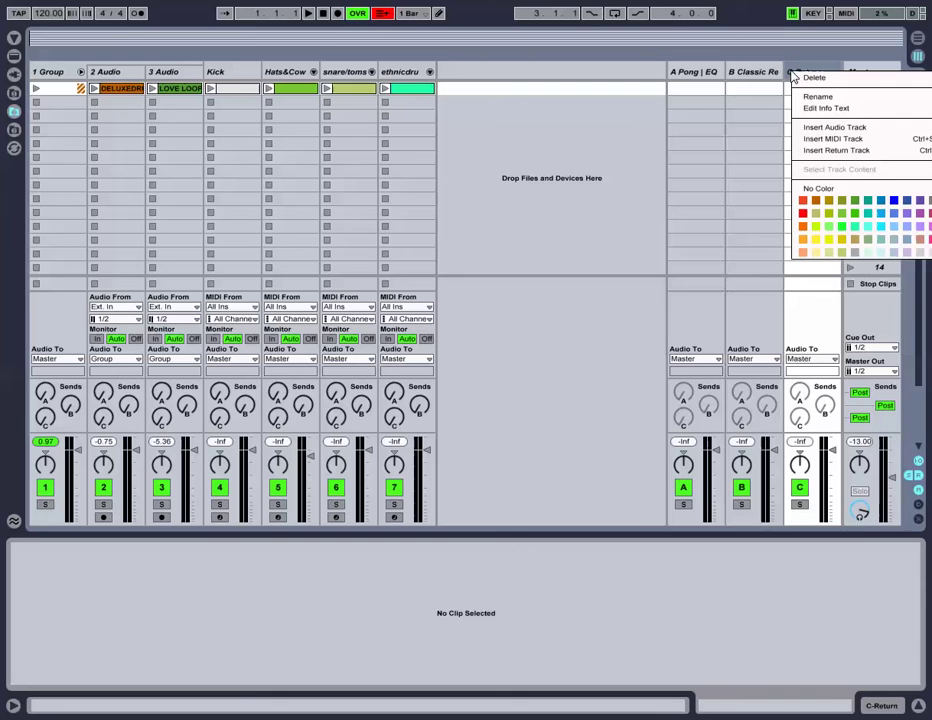
left_click(815, 78)
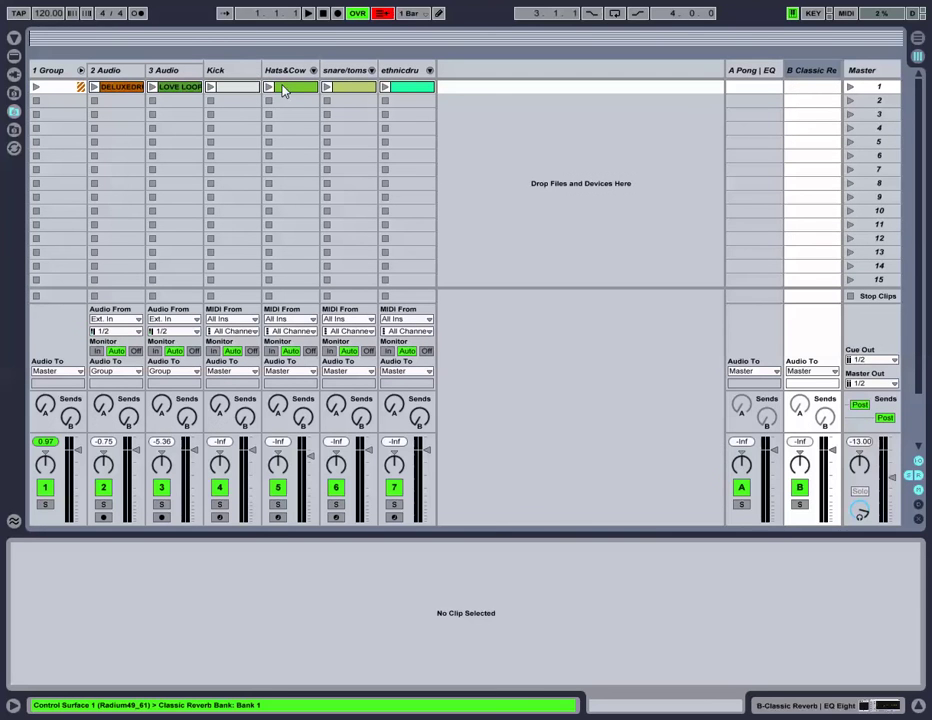
key("Left")
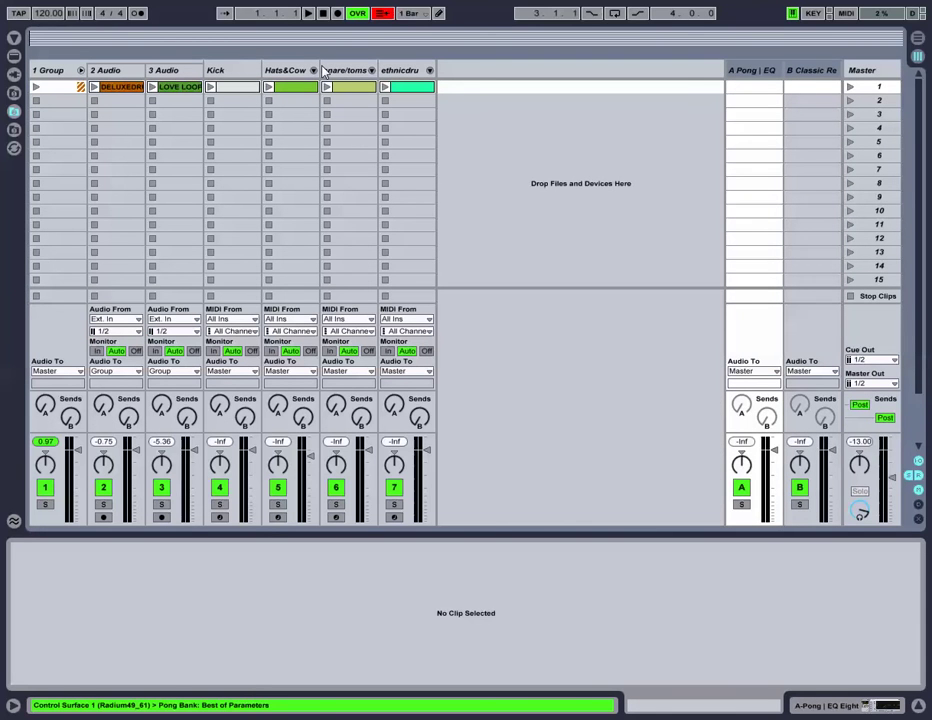
Select the Kick, Hats&Cow and snare/toms clips and group the drum tracks into 4 Group.
left_click(228, 71)
left_click(312, 68, "shift")
left_click(362, 70, "shift")
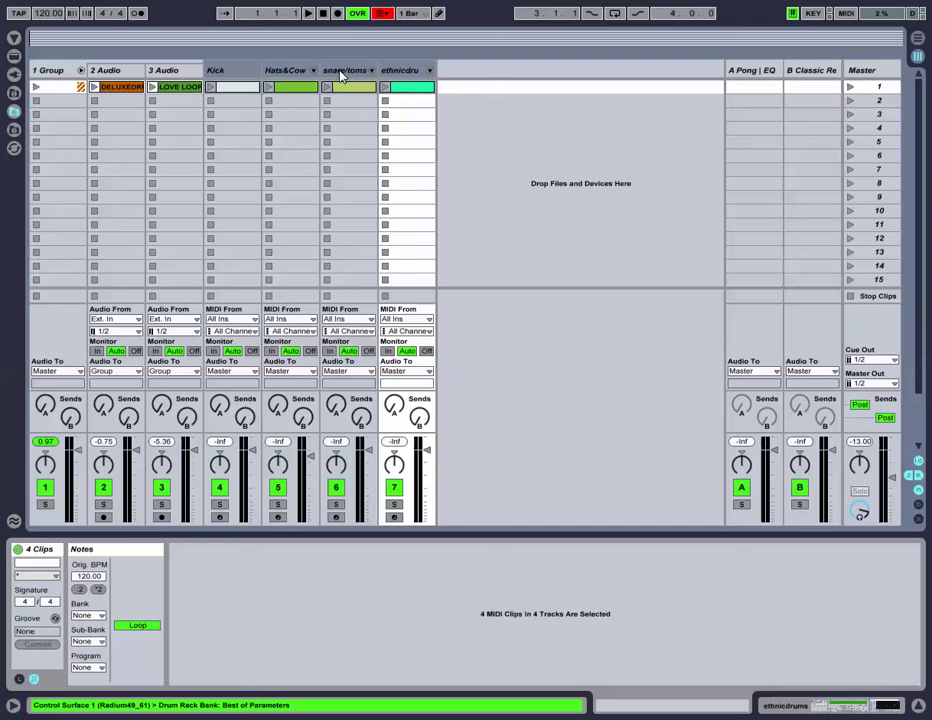
right_click(245, 72)
left_click(287, 183)
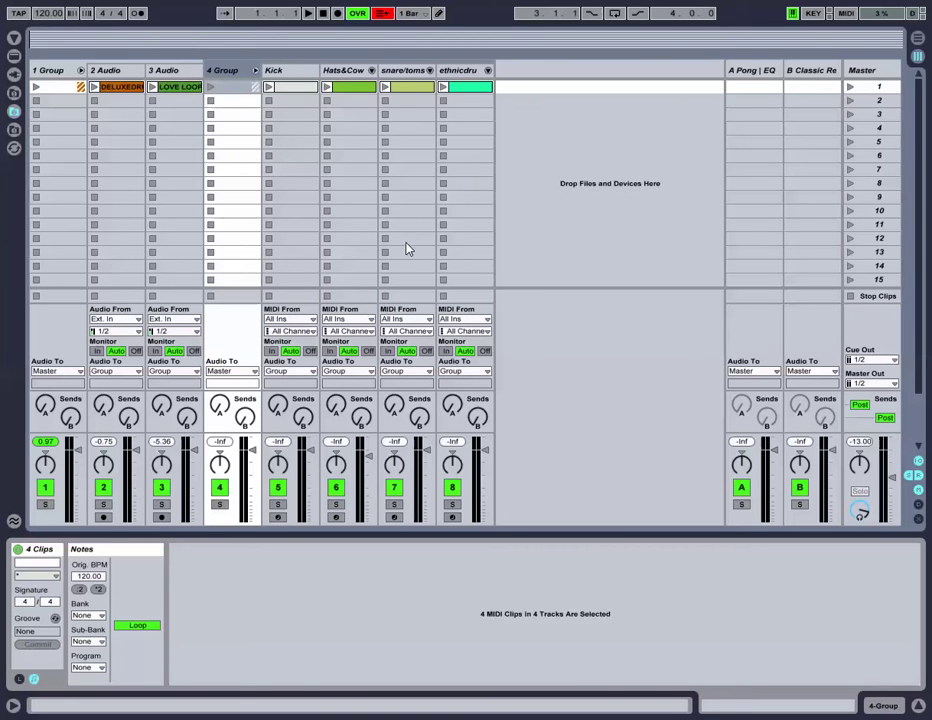
Rename the 4 Group drum track to 'Drums'.
right_click(230, 71)
left_click(256, 131)
type("Drums")
key("Return")
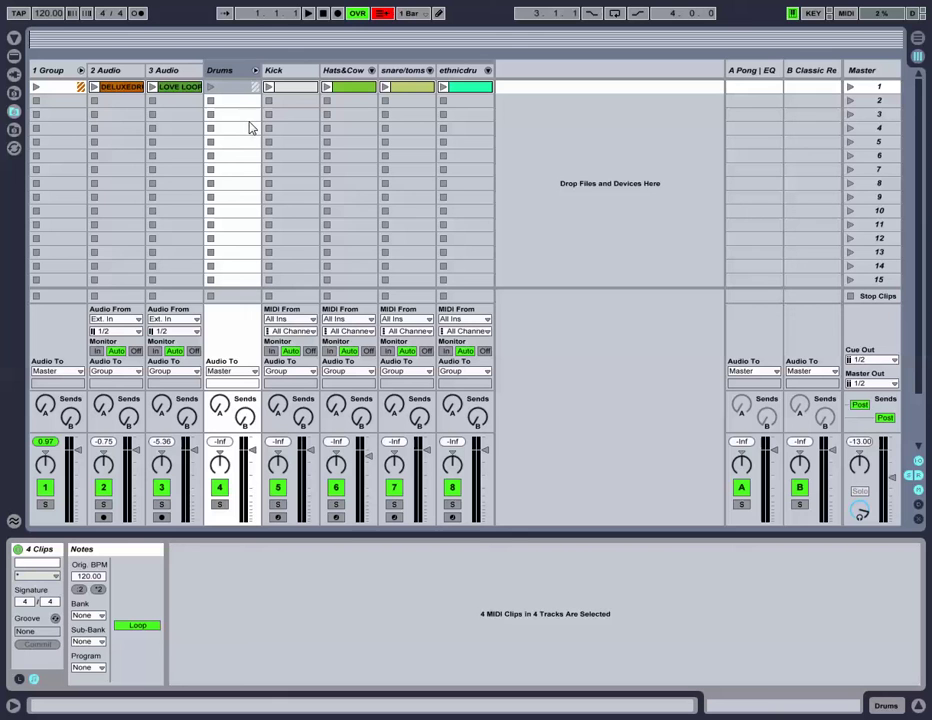
Launch the Kick, Hats&Cow and snare/toms clips one after another, then stop playback.
left_click(293, 88)
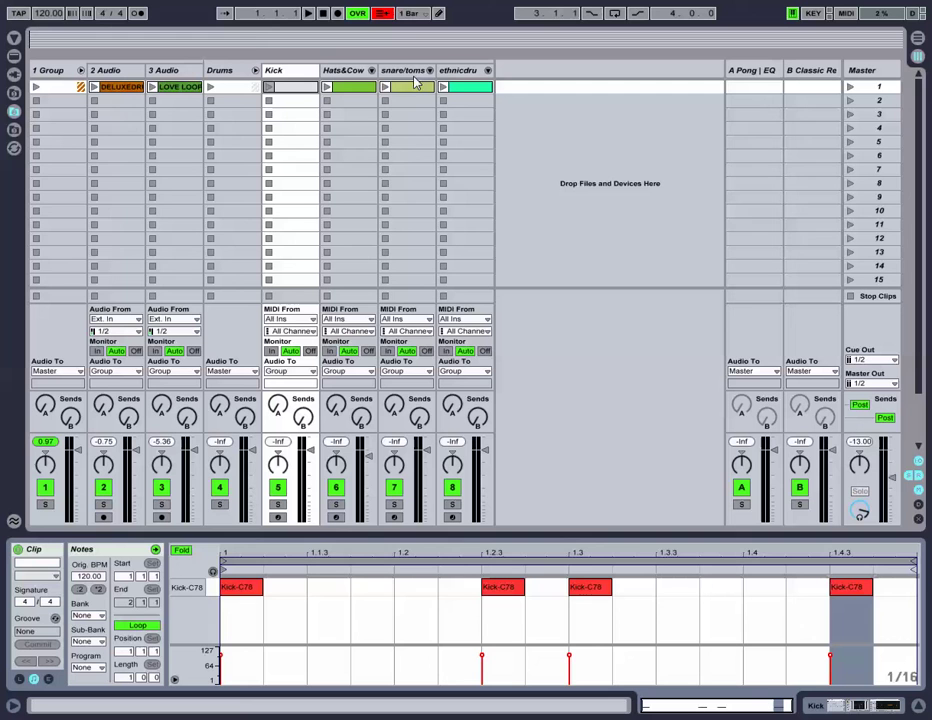
left_click(268, 87)
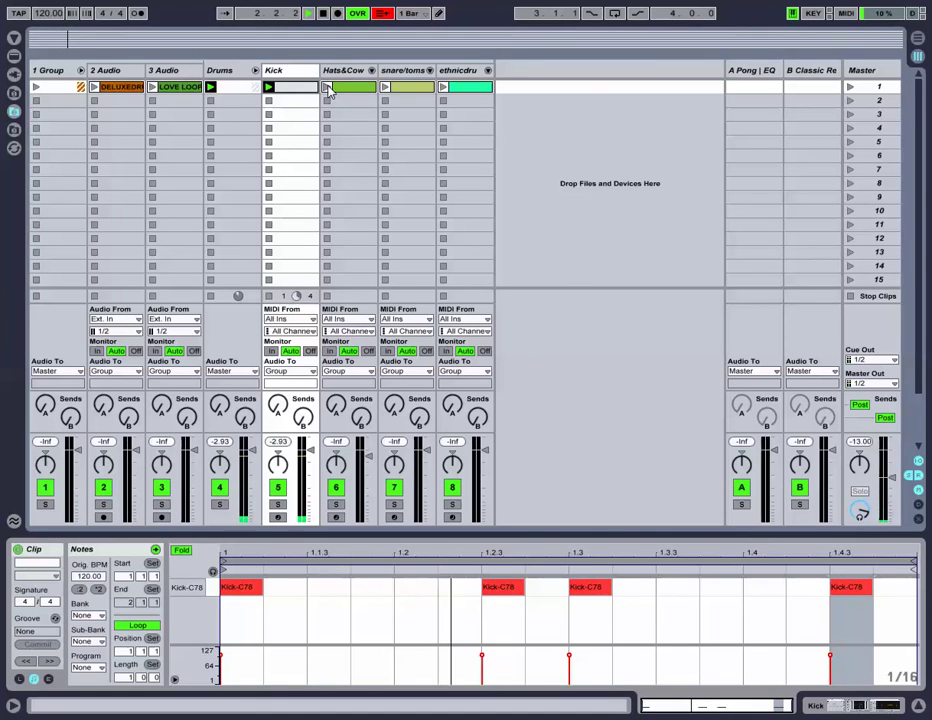
left_click(328, 88)
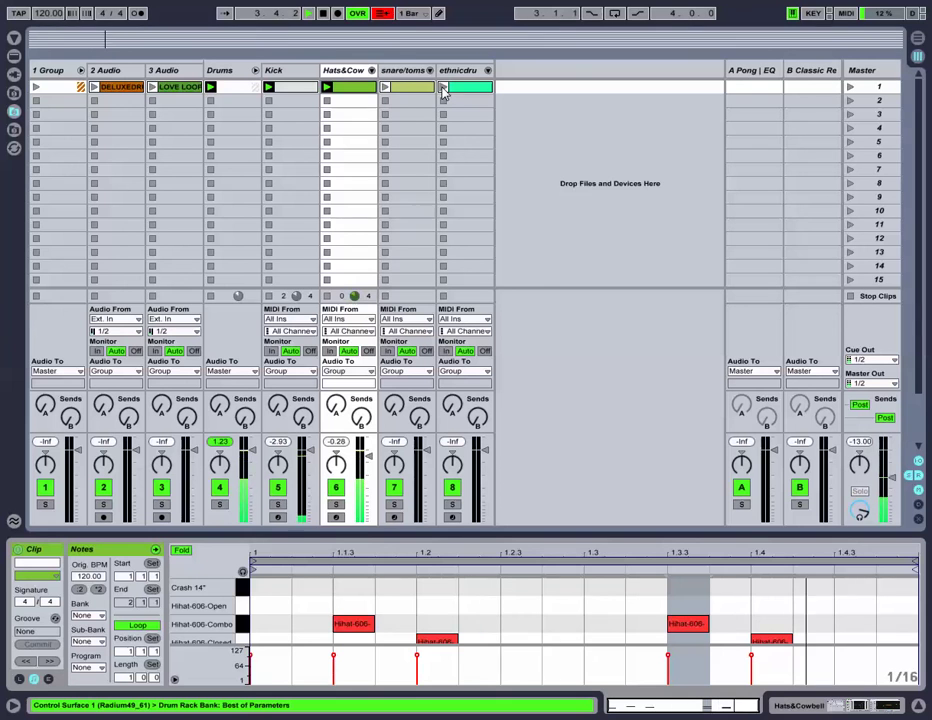
left_click(387, 89)
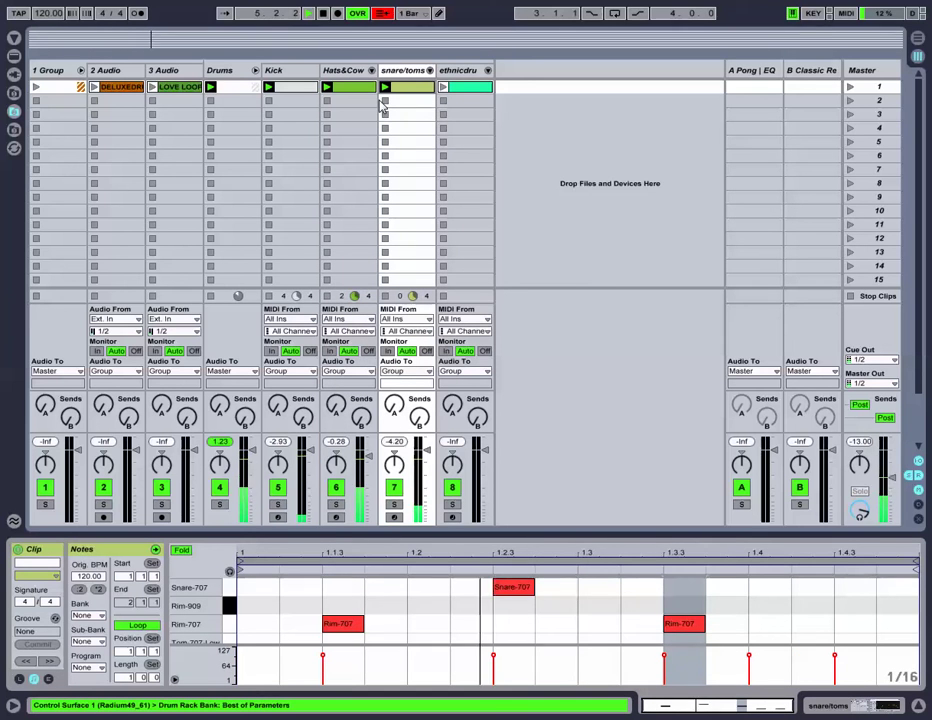
left_click(322, 16)
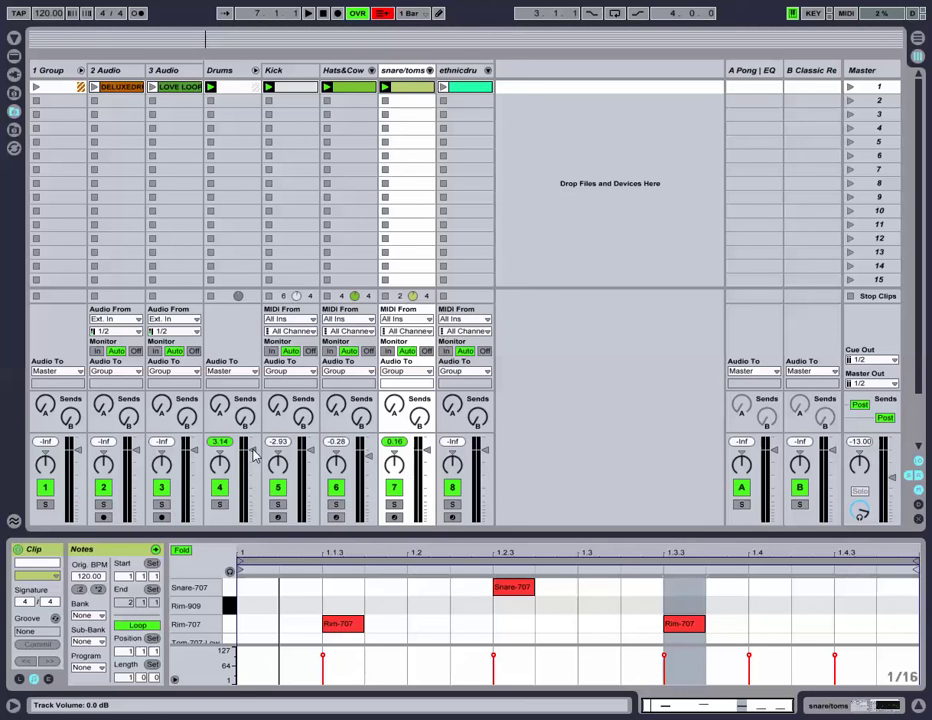
Set the Drums fader to 2.44 dB and Hats&Cow to 0.32 dB during playback, then stop.
left_click(270, 89)
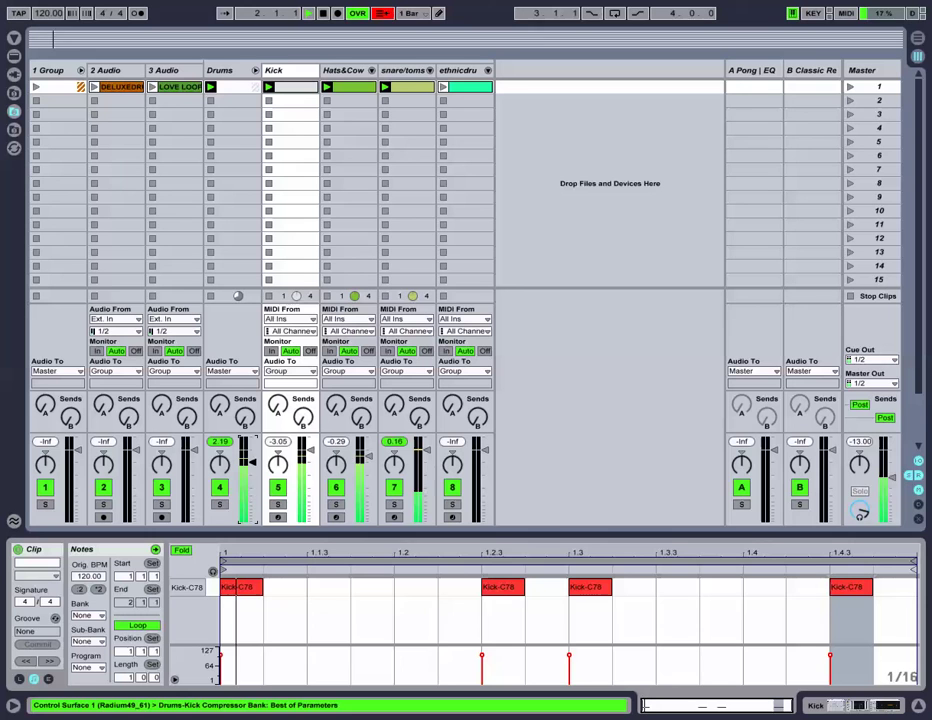
mouse_move(251, 450)
left_mouse_down()
mouse_move(251, 493)
mouse_move(251, 450)
left_mouse_up()
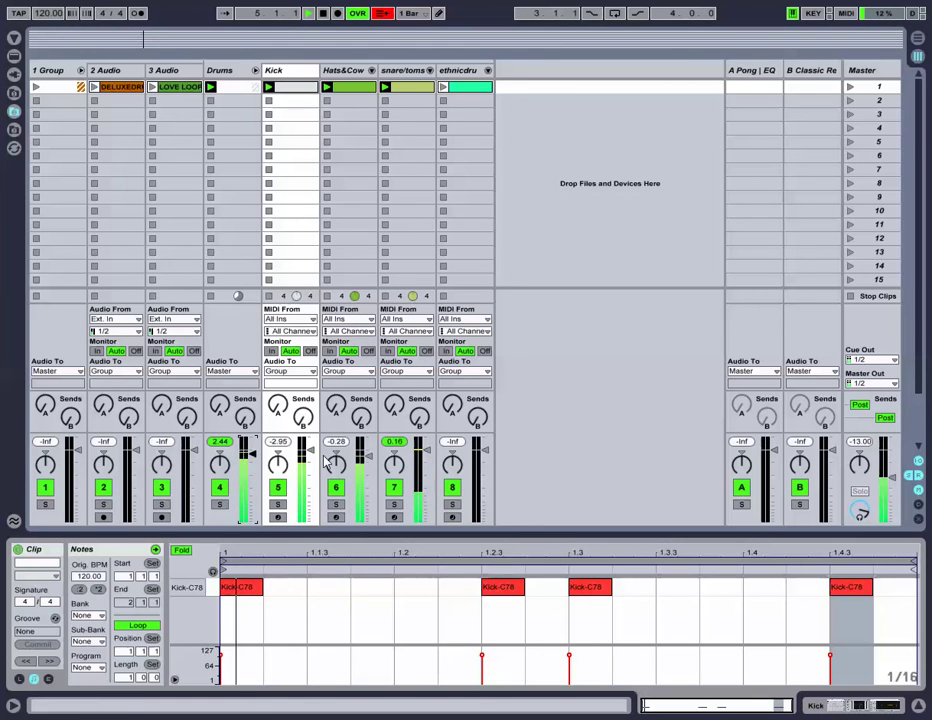
mouse_move(368, 450)
left_mouse_down()
mouse_move(370, 485)
mouse_move(370, 453)
left_mouse_up()
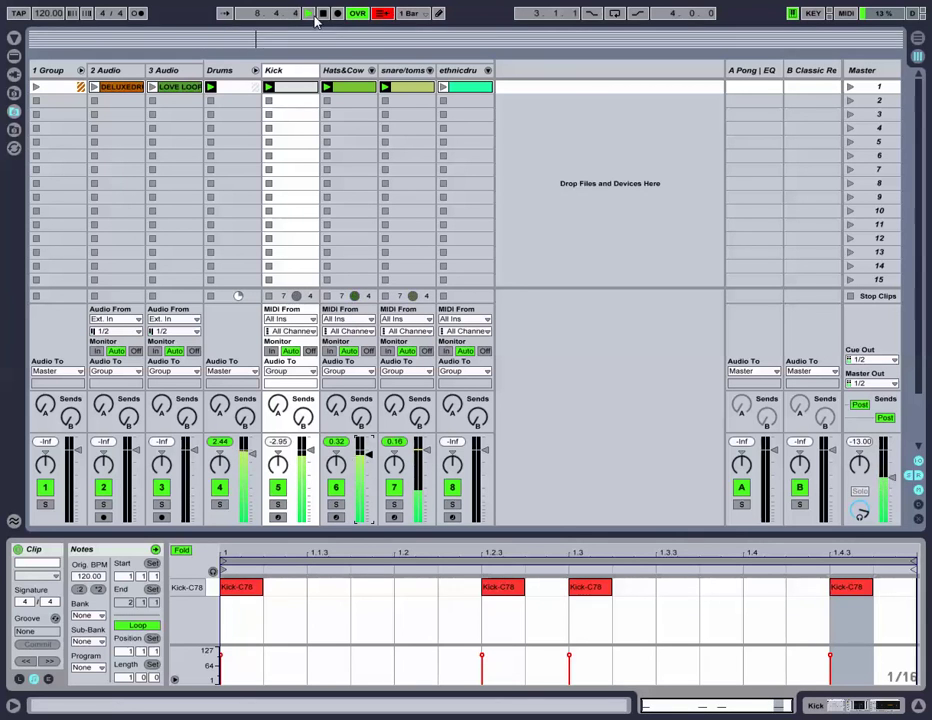
key("space")
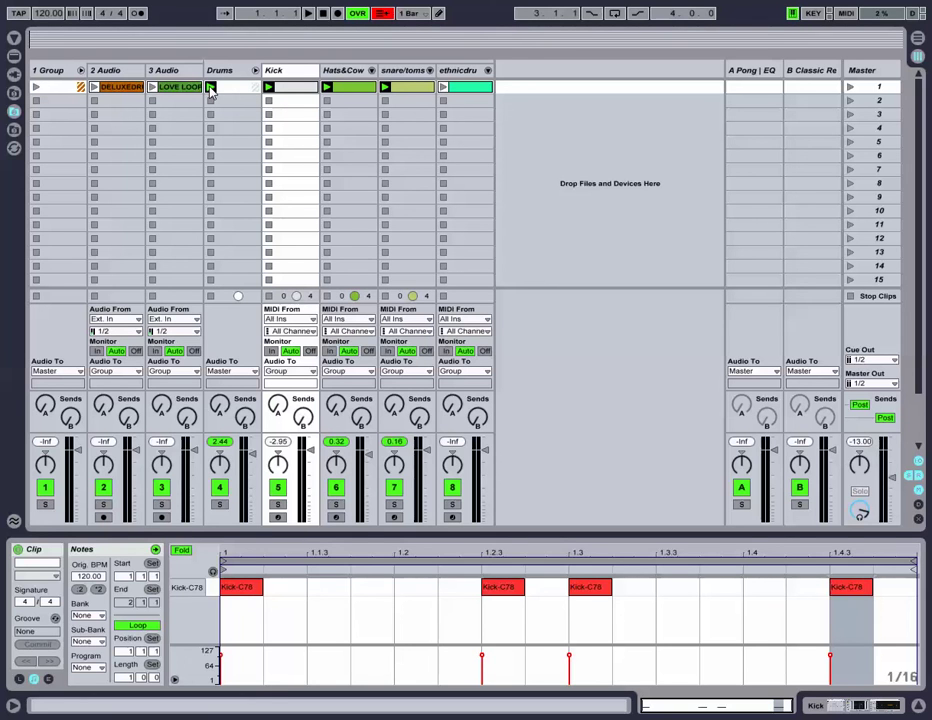
Play the Drums group clips with Drums at 1.14 dB and ethnicdru at -2.04 dB, then stop.
left_click(211, 88)
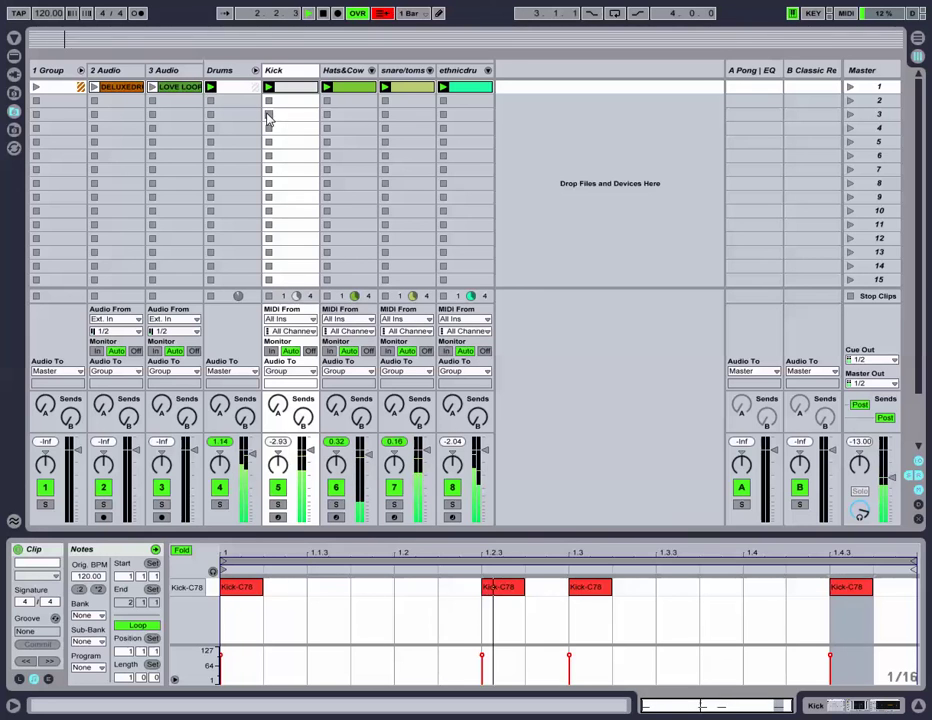
left_click(323, 14)
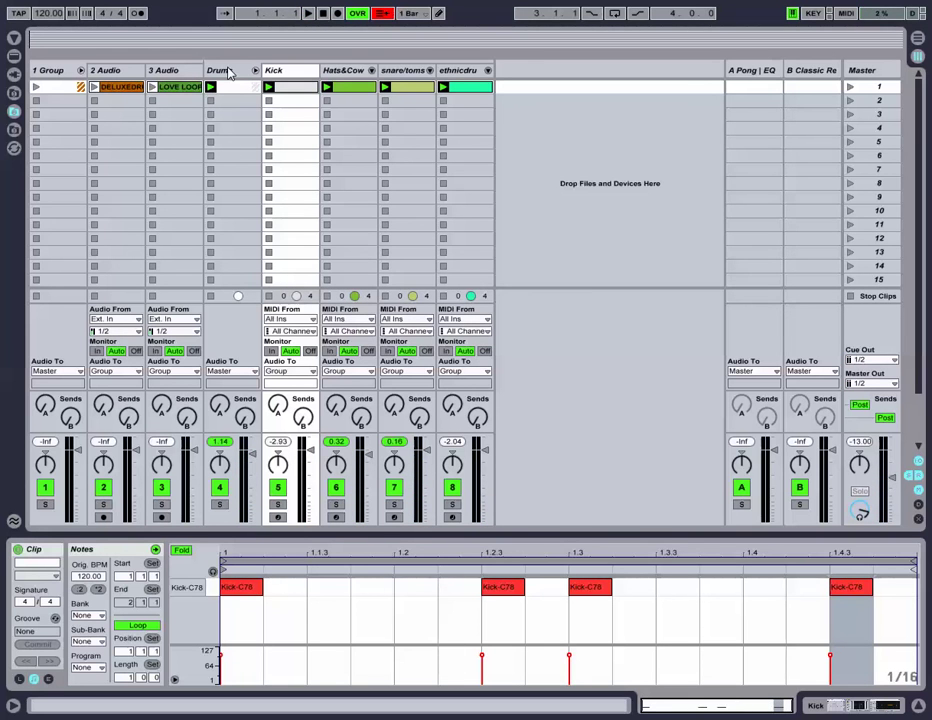
Inspect the Kick, Hats&Cow, snare/toms and ethnicdrums device chains, then the empty Drums chain.
left_click(290, 75)
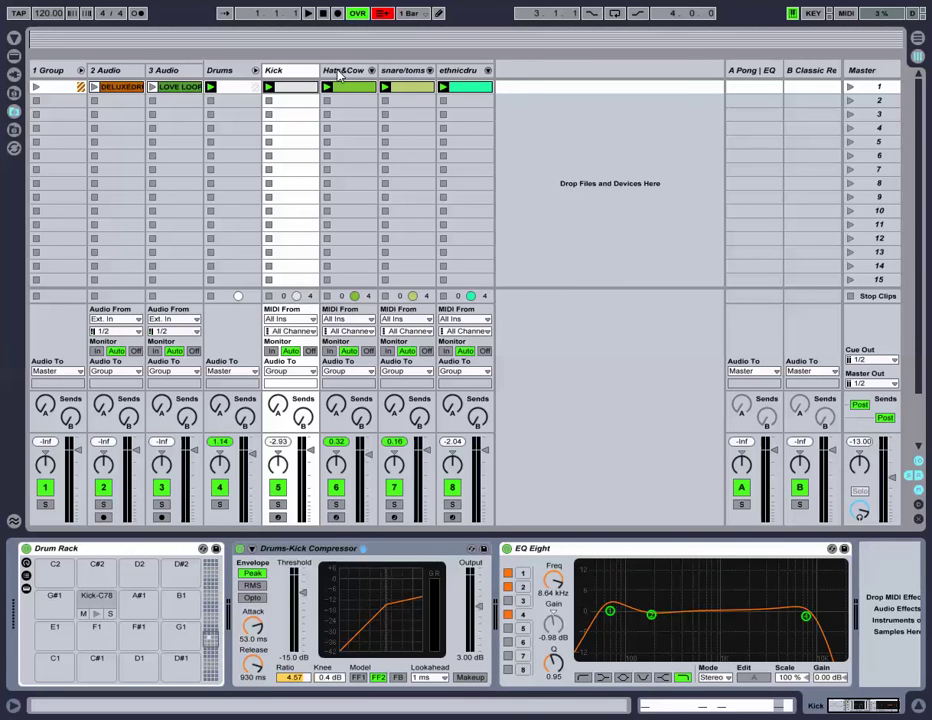
key("Right")
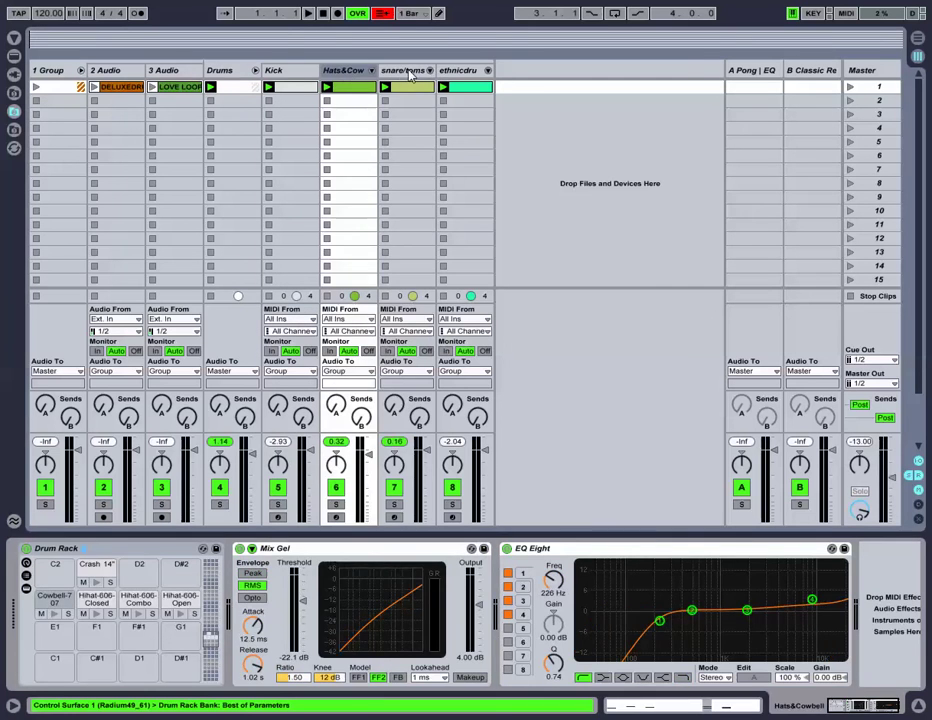
key("Right")
left_click(460, 75)
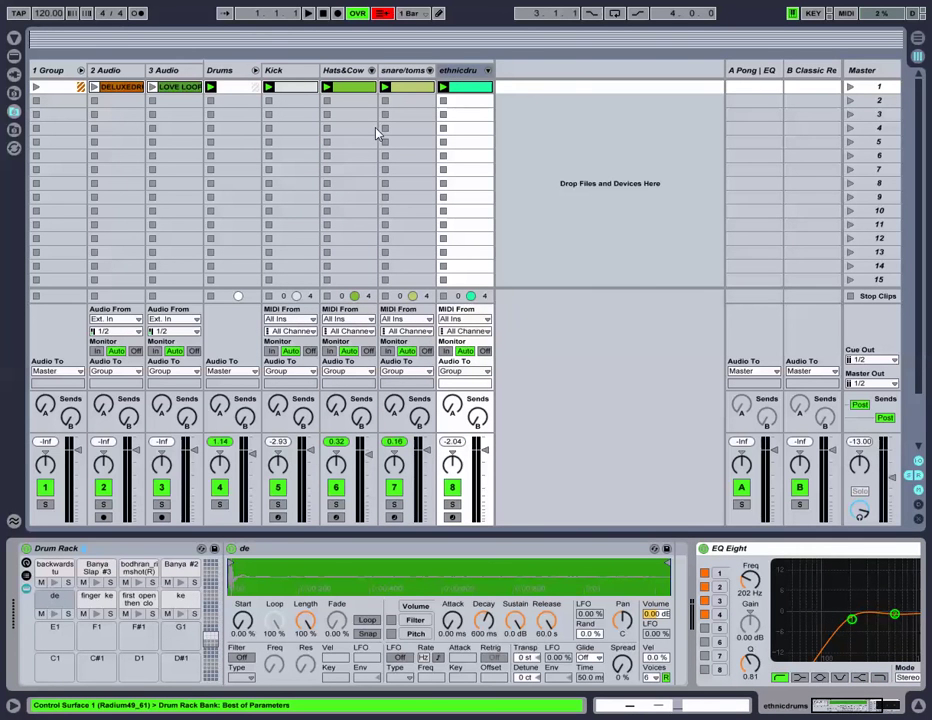
left_click(228, 73)
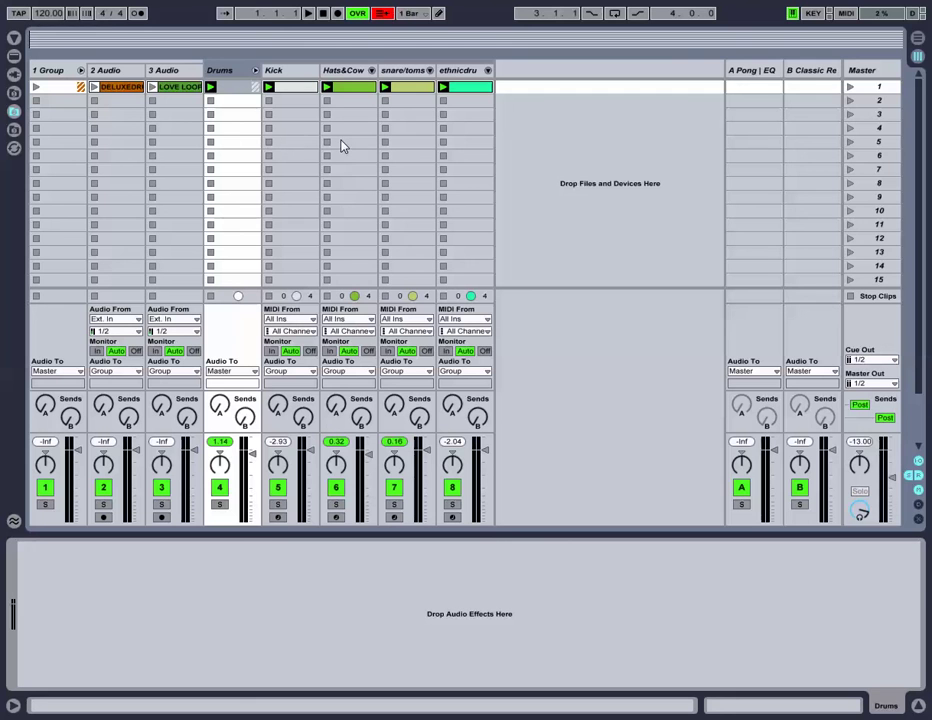
Stop all clips, then view the A Pong | EQ and B Classic Reverb return chains.
left_click(851, 297)
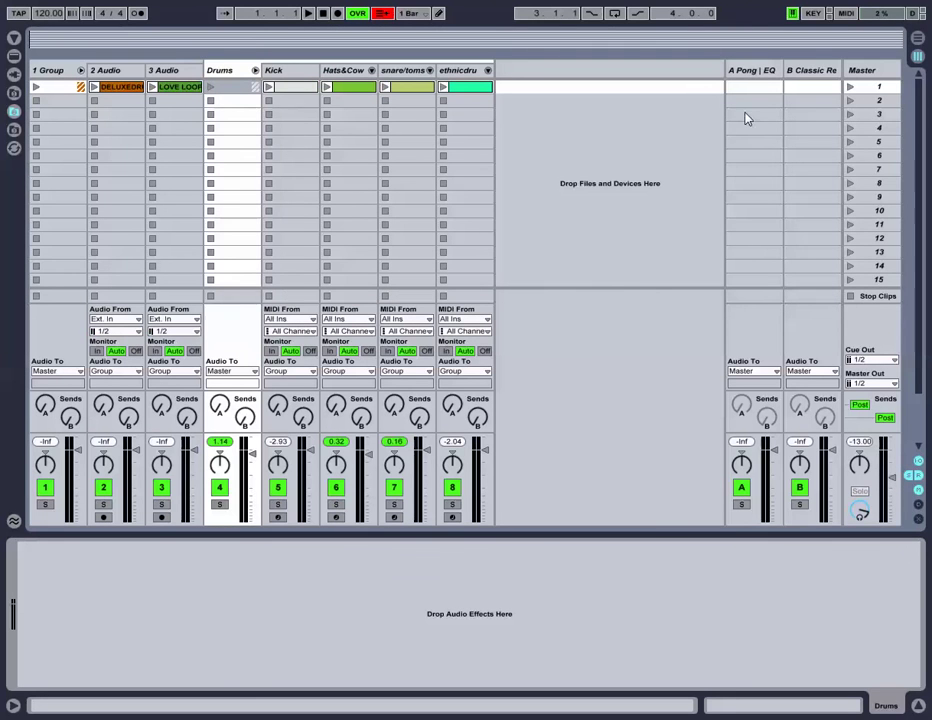
left_click(755, 72)
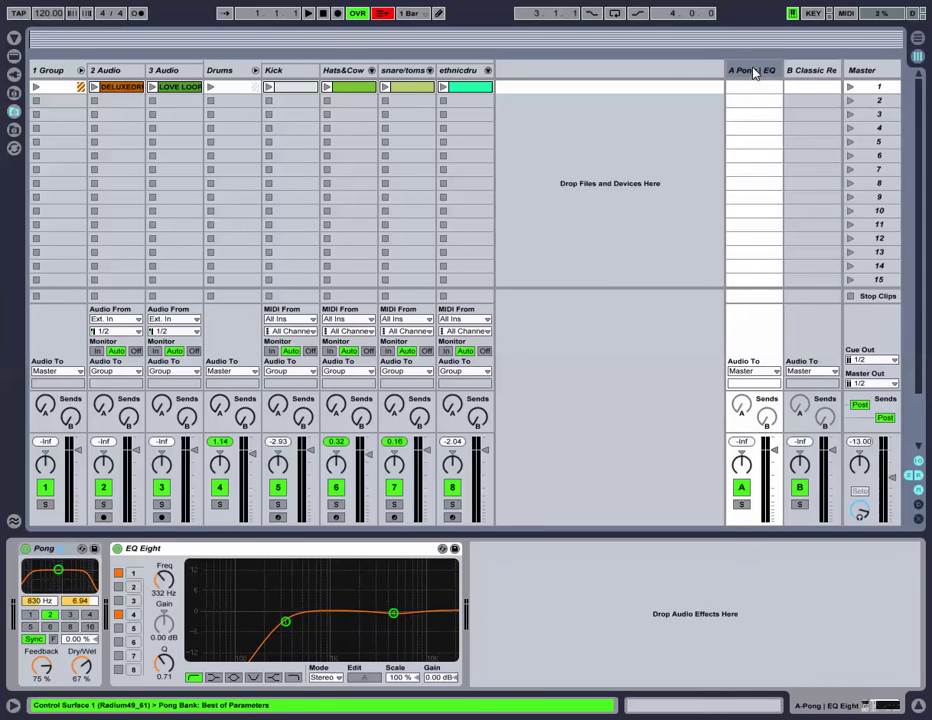
left_click(808, 72)
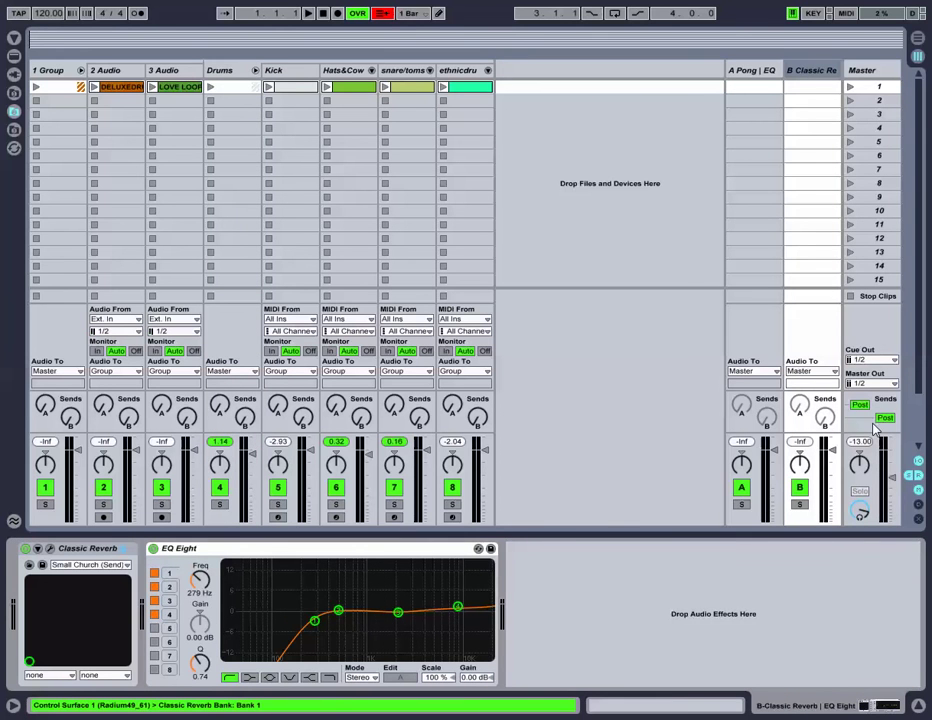
Insert two more return tracks, creating C Return and D Return.
right_click(641, 189)
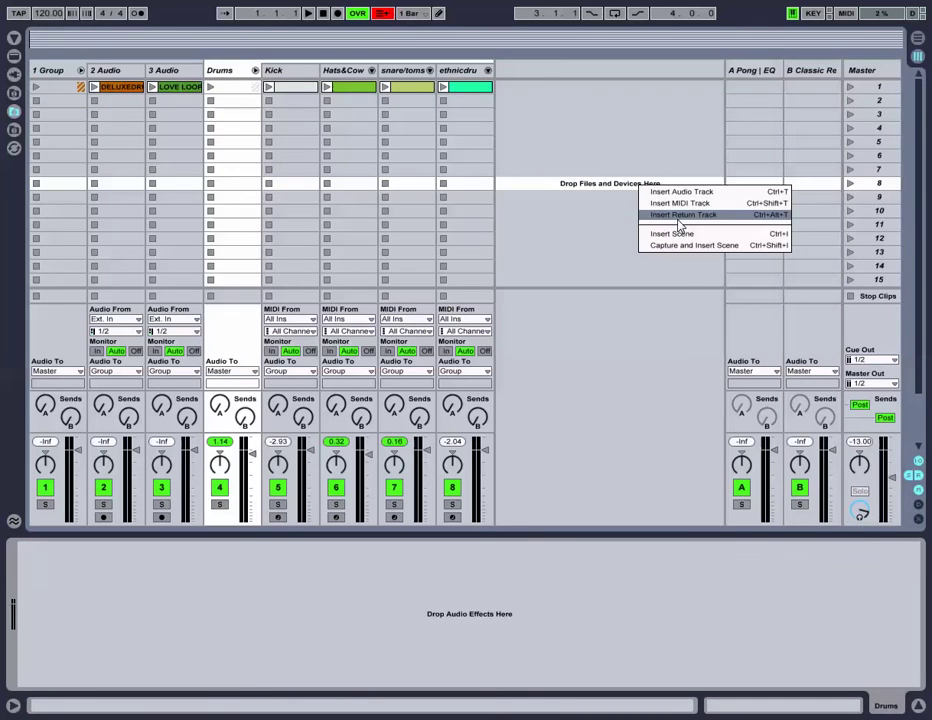
left_click(680, 216)
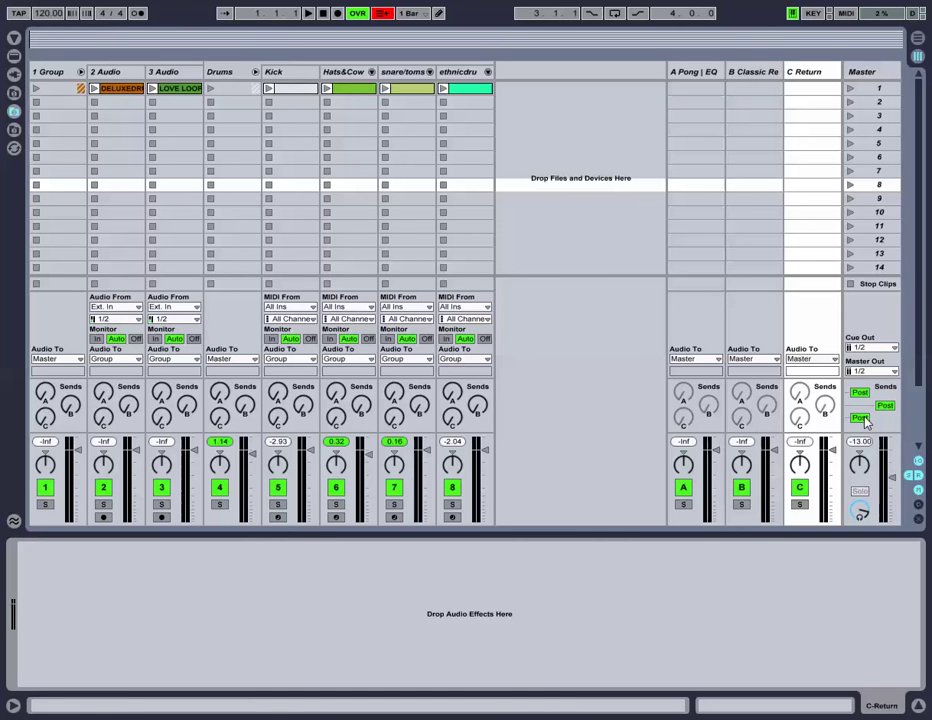
right_click(541, 115)
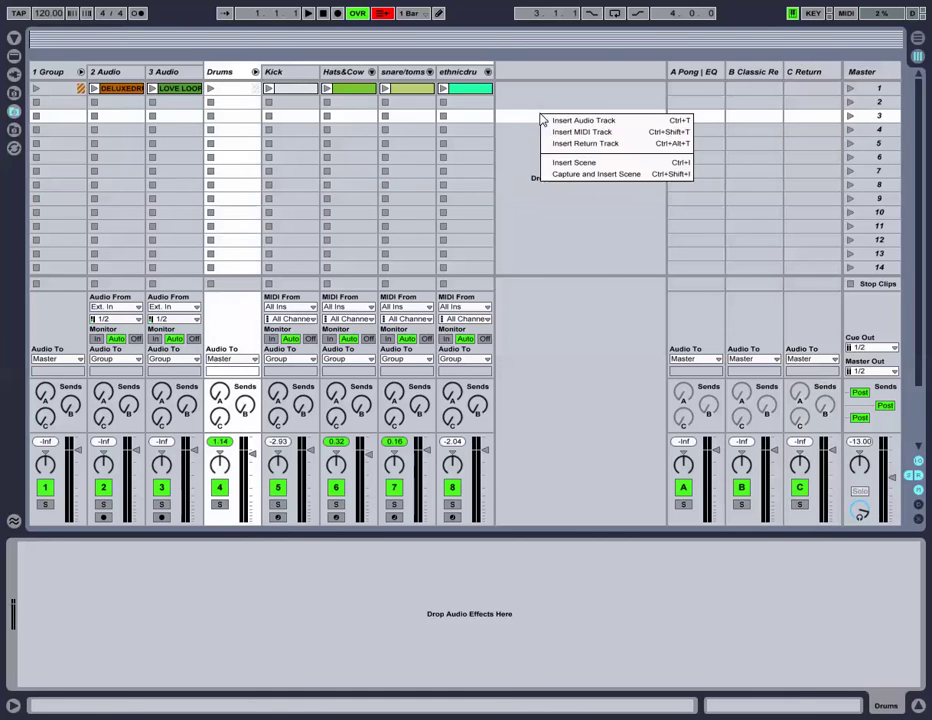
left_click(588, 144)
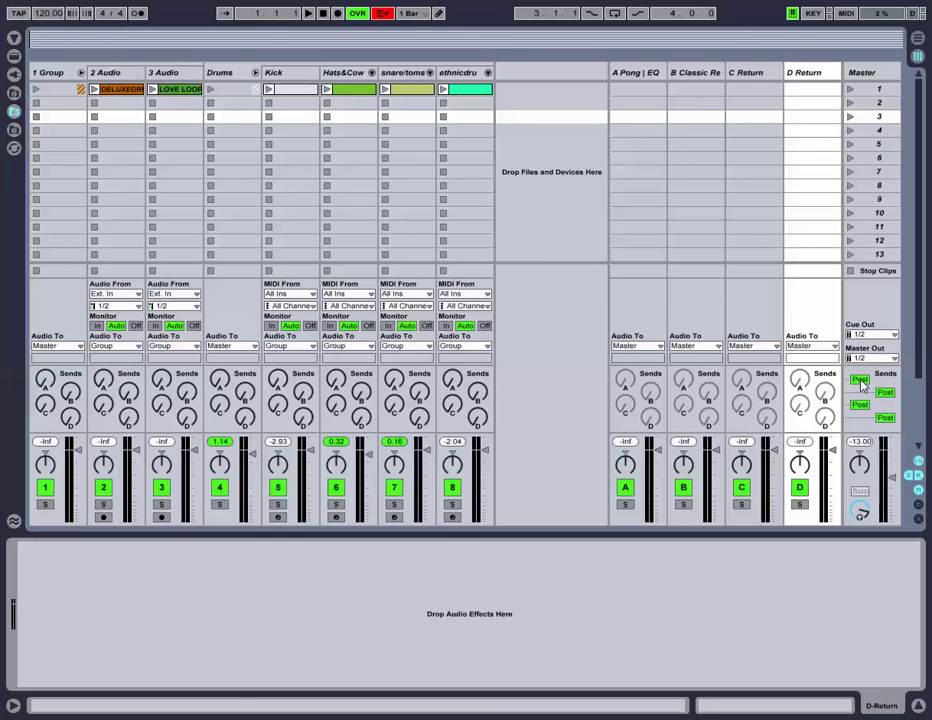
Switch both Master sends to pre-fader, then back to post-fader.
left_click(859, 381)
left_click(885, 393)
left_click(885, 393)
left_click(859, 380)
Play the Drums group, raise Send B on Hats&Cow and Drums and snare/toms Send A fully, then stop and rewind.
left_click(210, 89)
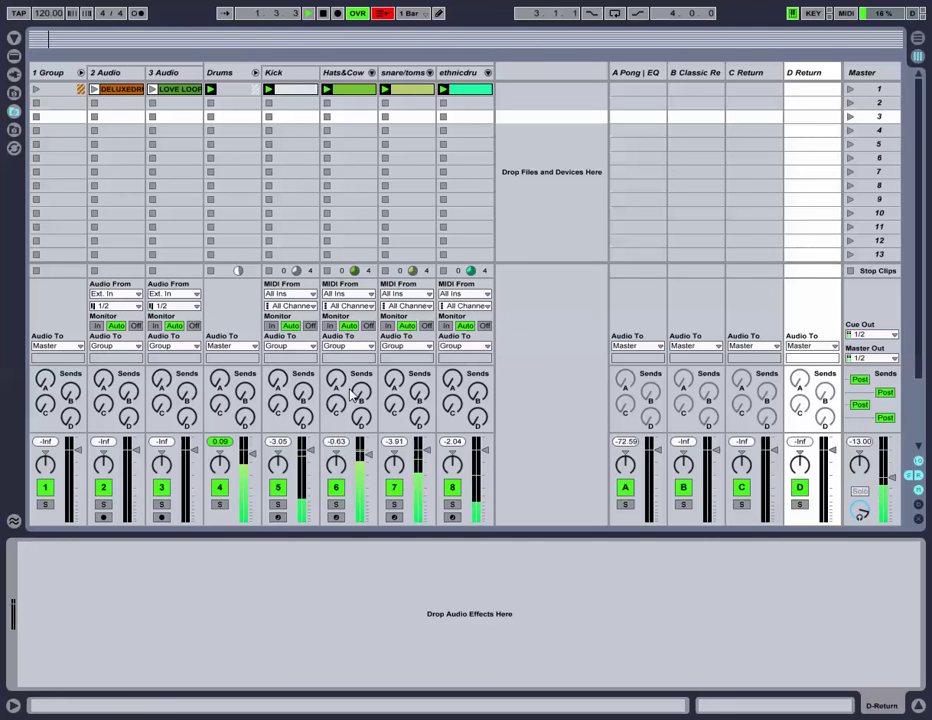
left_click_drag(360, 396, 360, 360)
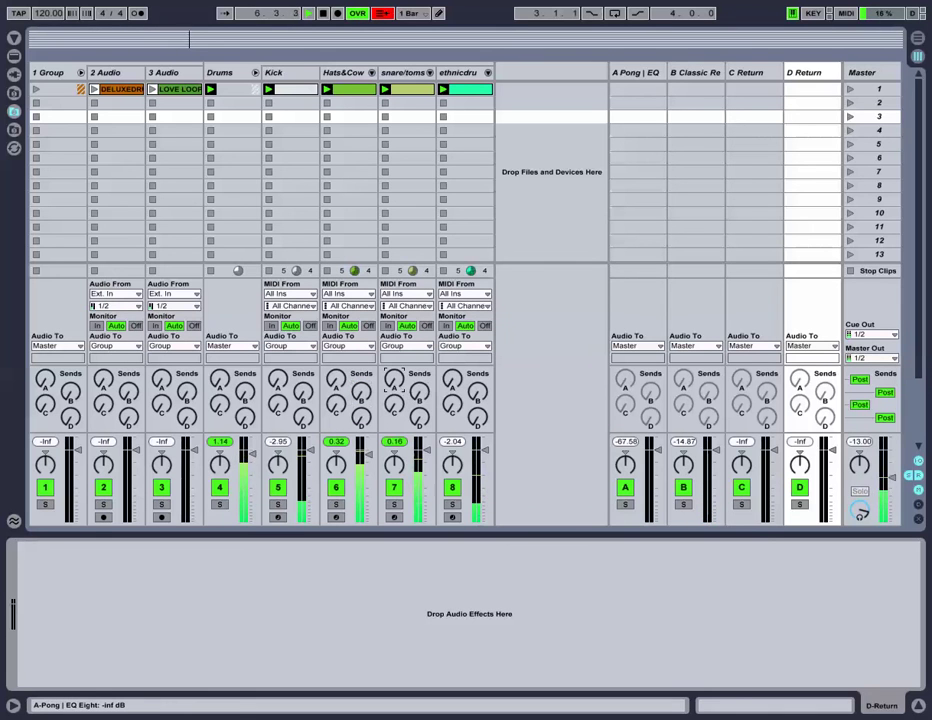
left_click_drag(394, 380, 394, 330)
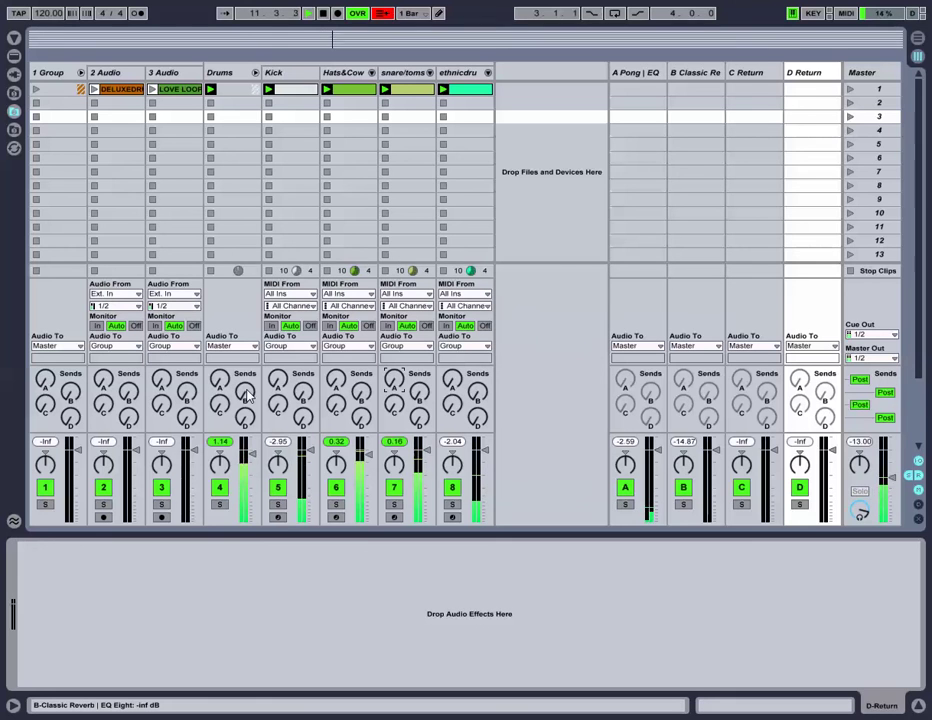
left_click_drag(247, 396, 247, 369)
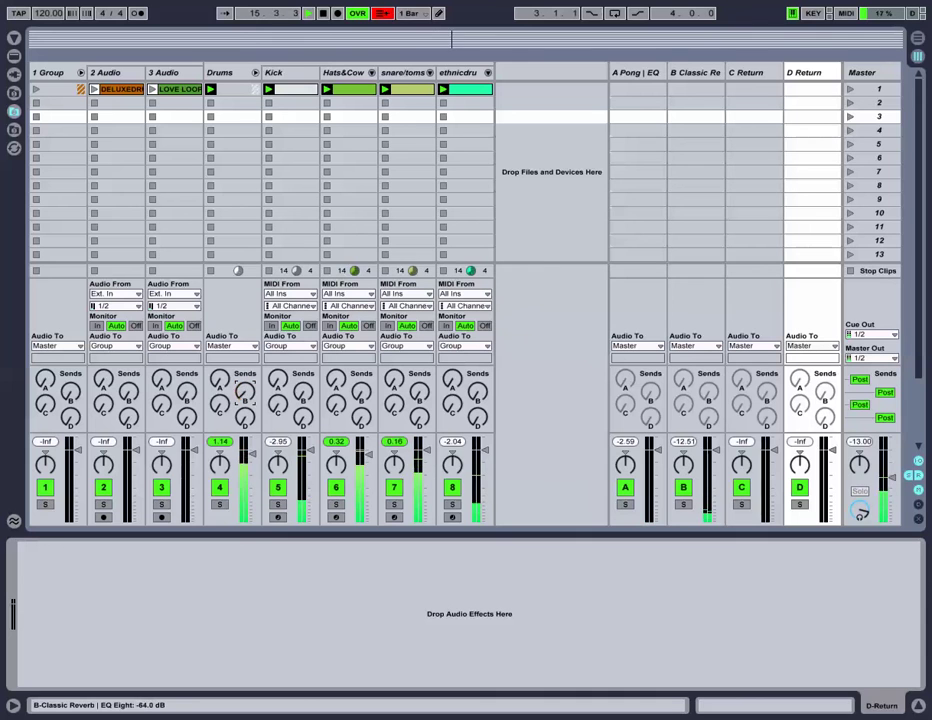
left_click(323, 14)
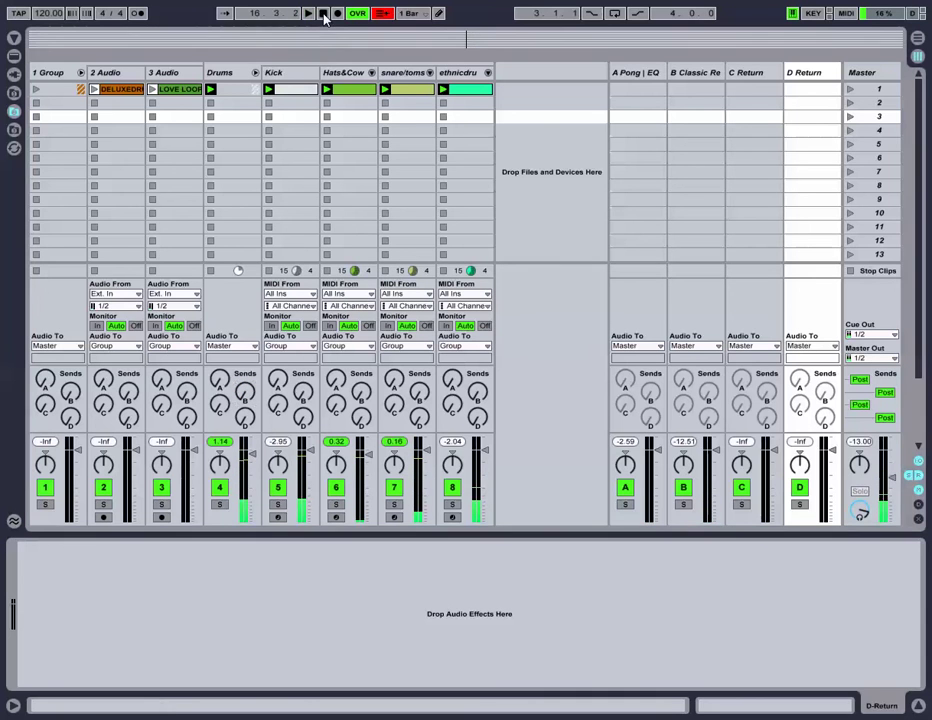
left_click(323, 14)
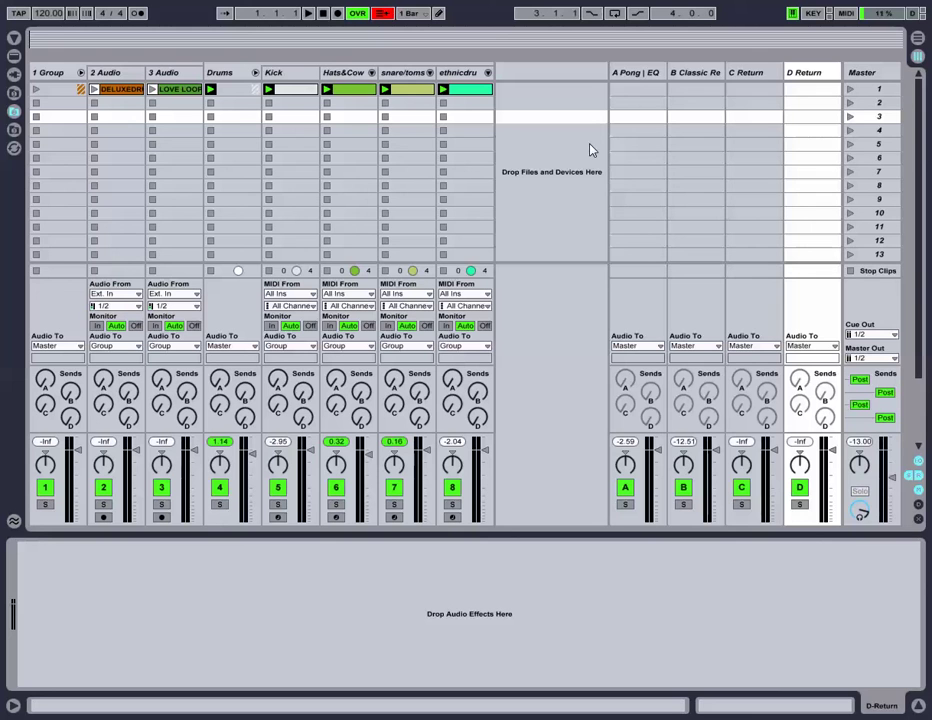
Show return A's Pong and EQ Eight chain and focus on the EQ Eight device.
left_click(636, 78)
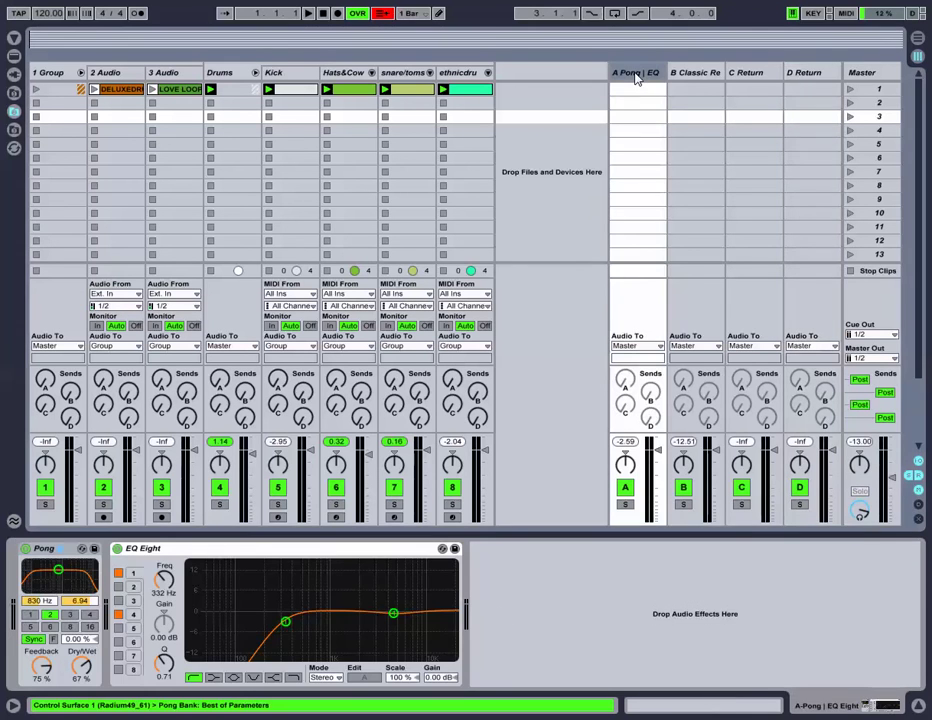
left_click(192, 551)
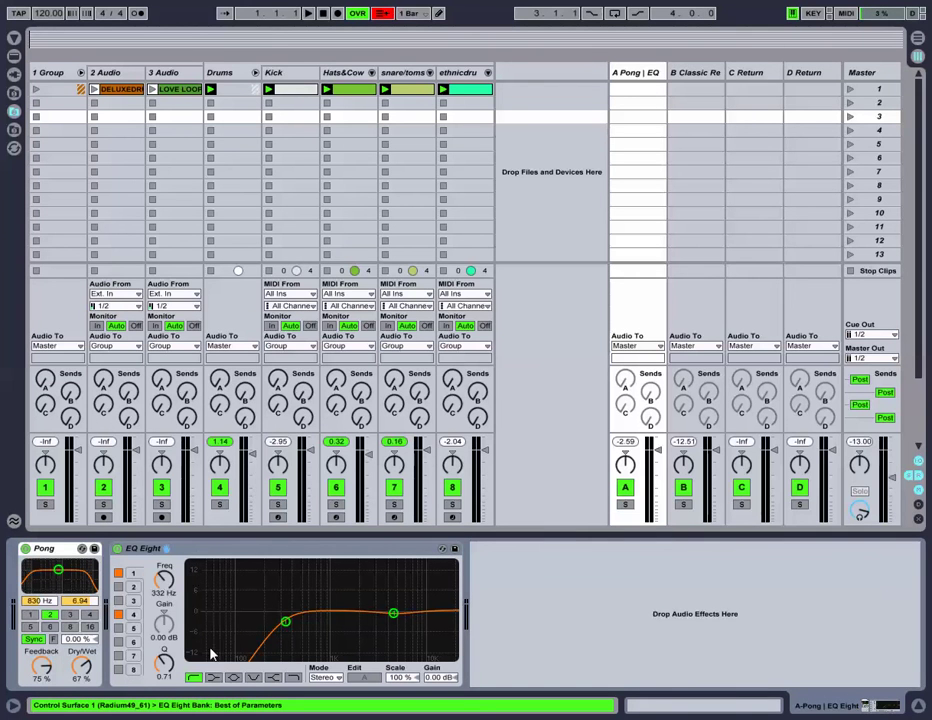